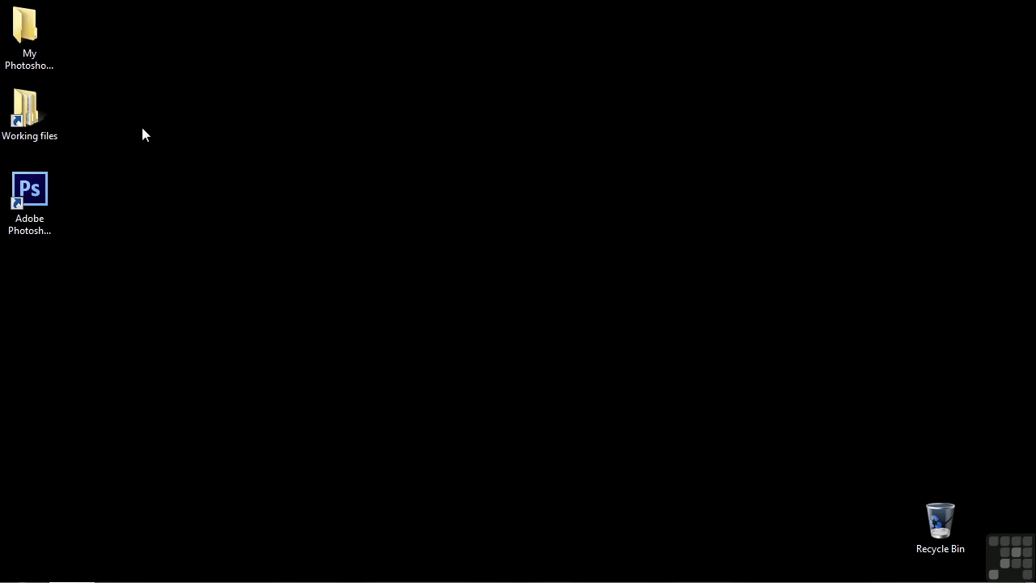
Open secondary-view.psd from Working files > Photoshop projects in Photoshop
double_click(34, 113)
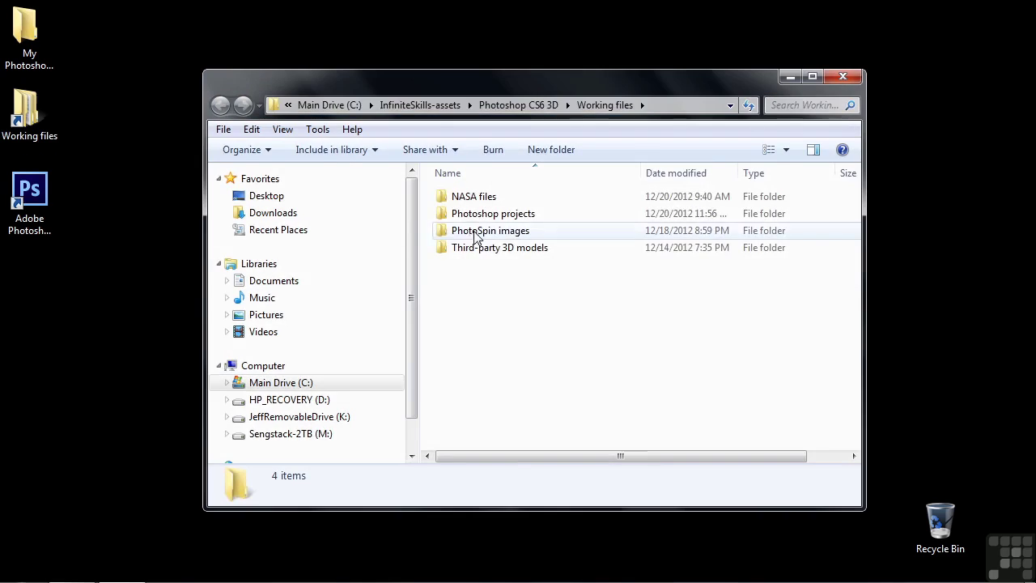
double_click(481, 215)
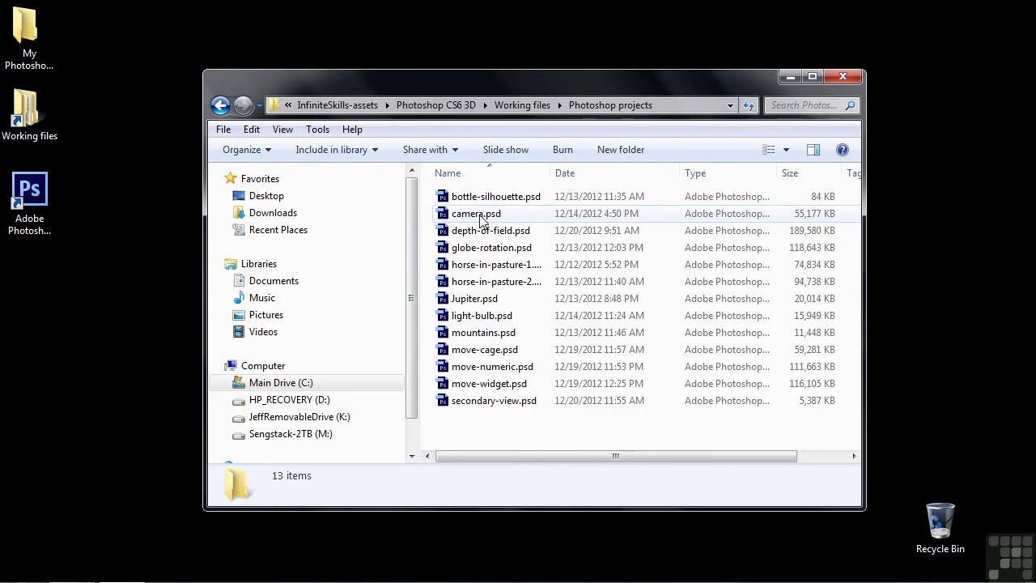
click(479, 405)
double_click(478, 402)
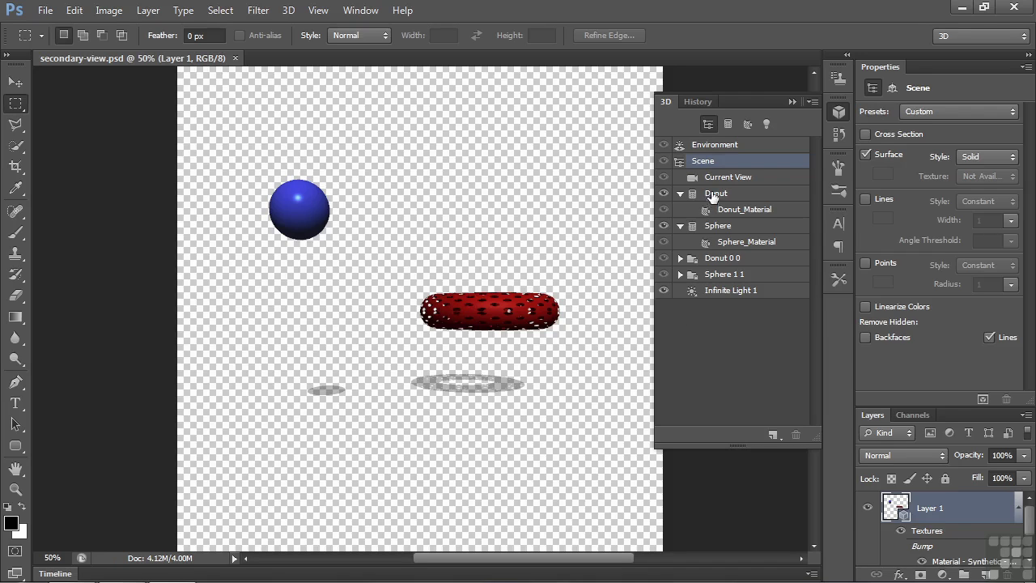
Select the Sphere mesh rather than the Donut in the 3D panel
click(712, 198)
click(717, 230)
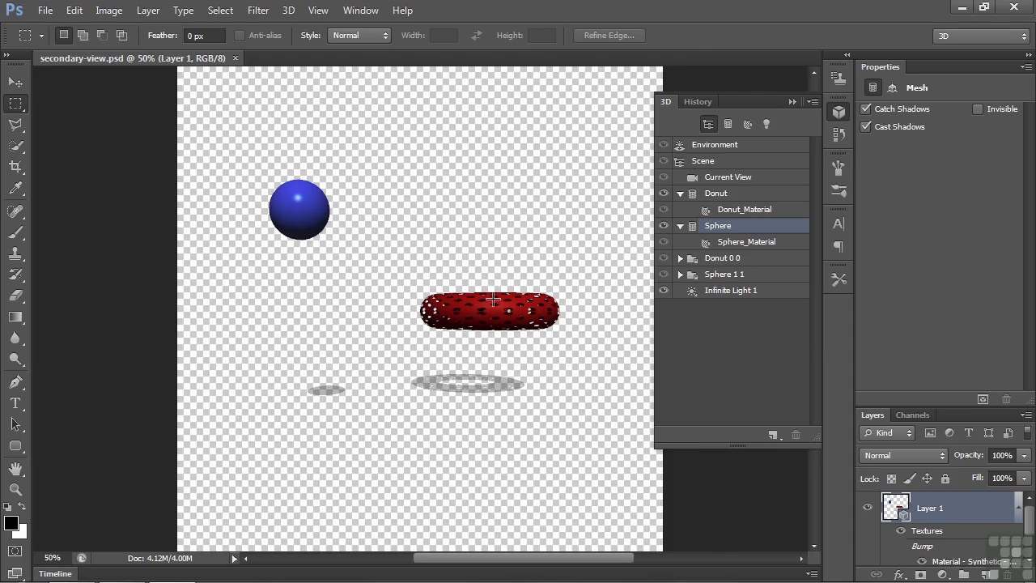
With the Move tool, drag the sphere down along Y to the ground, then right along X
key(v)
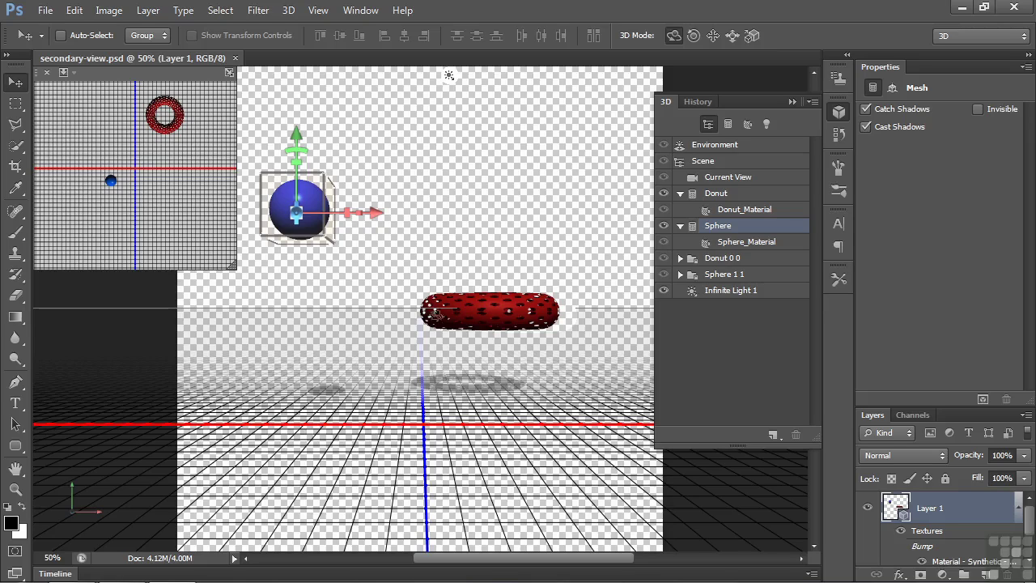
drag(296, 133, 311, 268)
drag(372, 400, 425, 403)
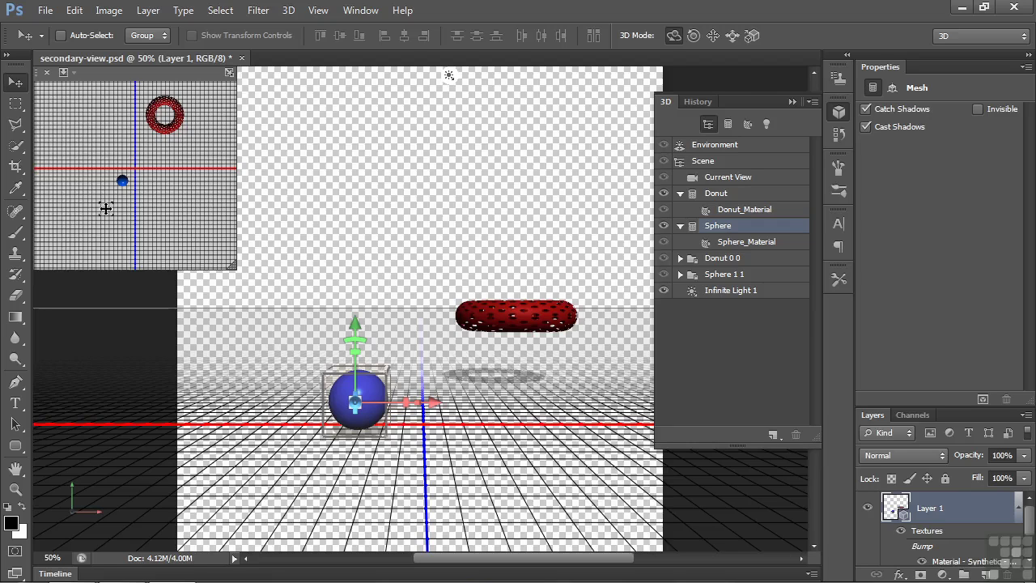
click(739, 179)
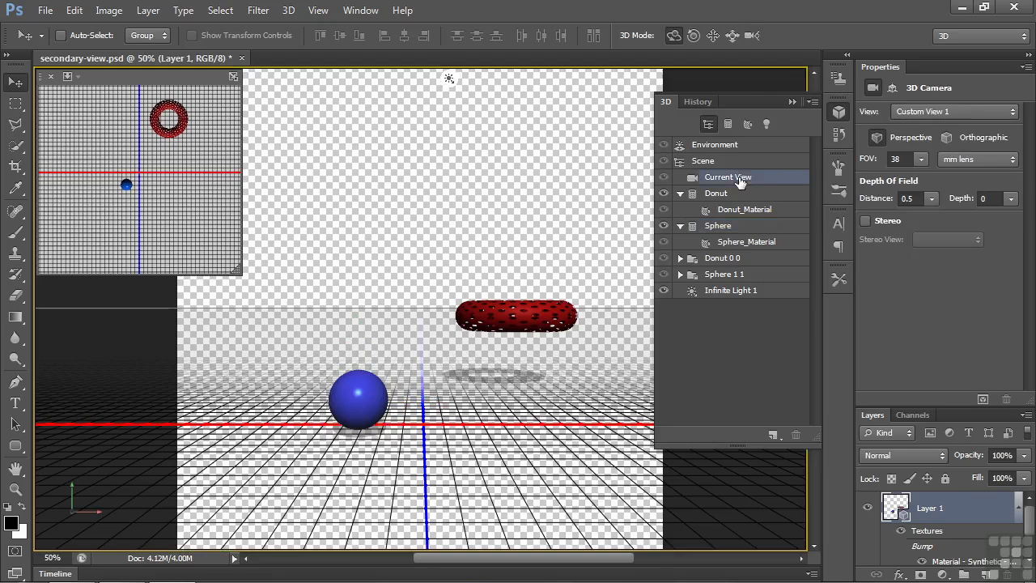
click(945, 136)
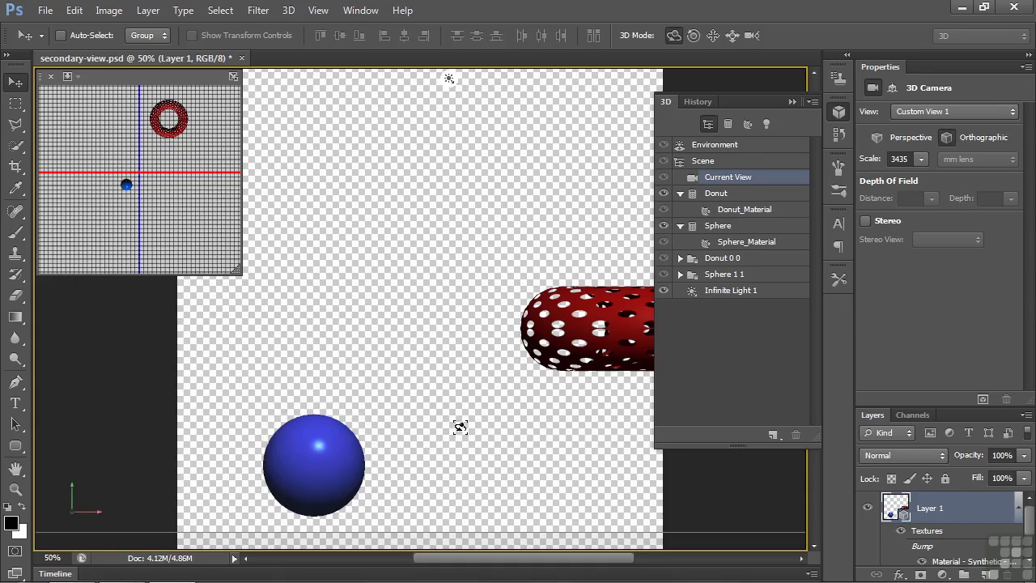
click(878, 139)
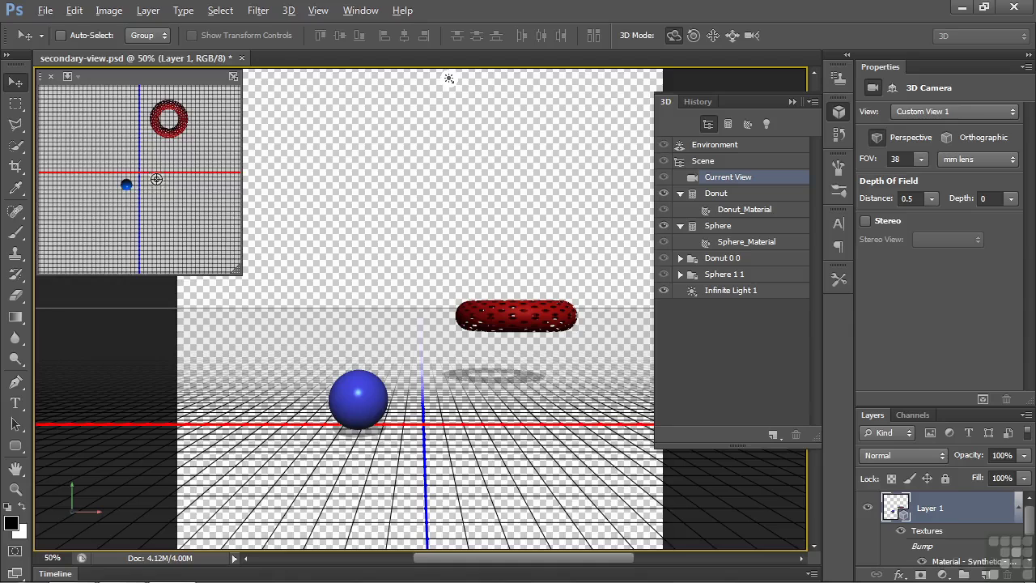
Using the overhead view in the main canvas, slide the sphere to the red-blue axis crossing
drag(156, 179, 170, 333)
click(356, 397)
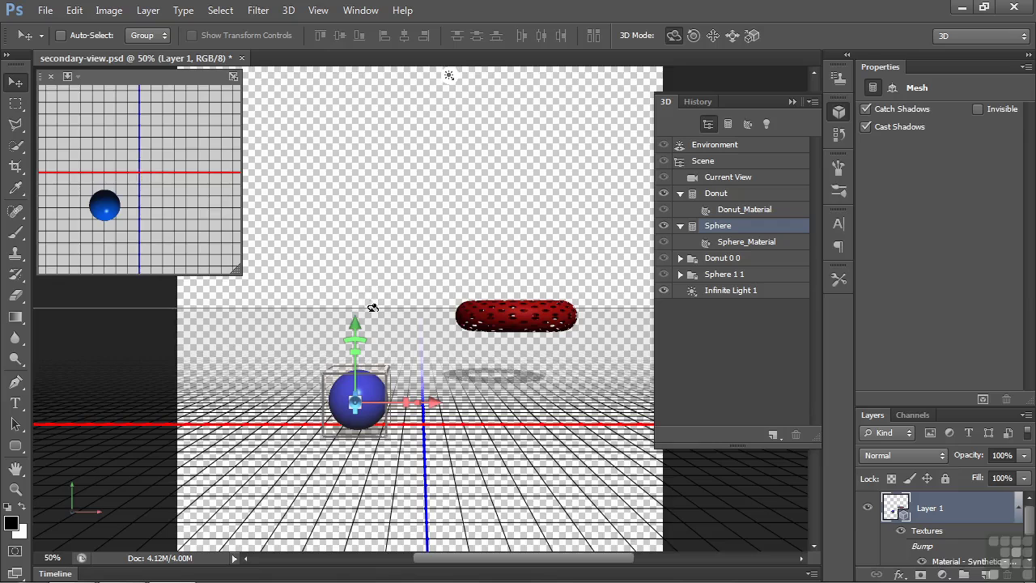
click(232, 78)
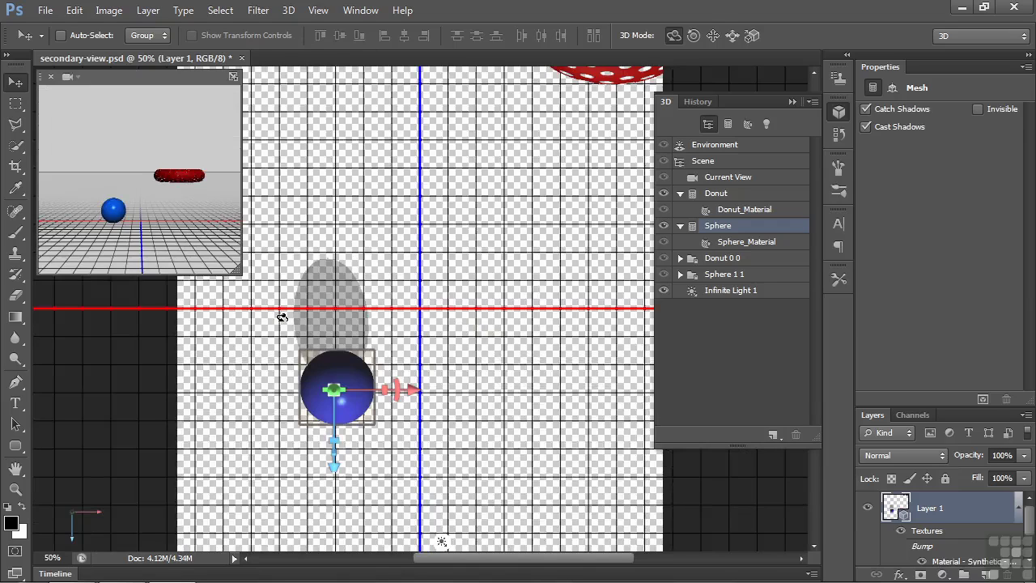
click(712, 35)
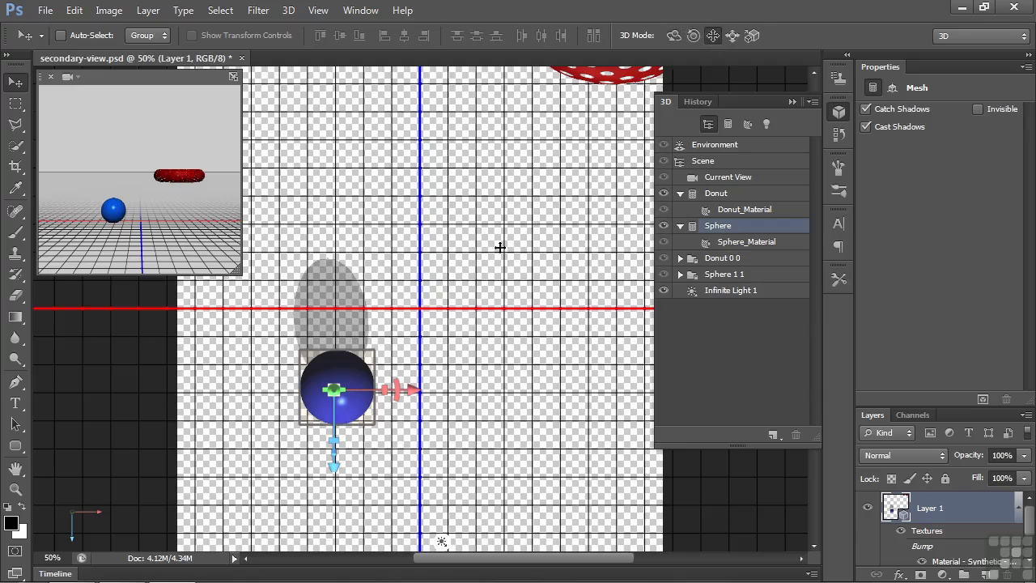
drag(452, 274, 542, 197)
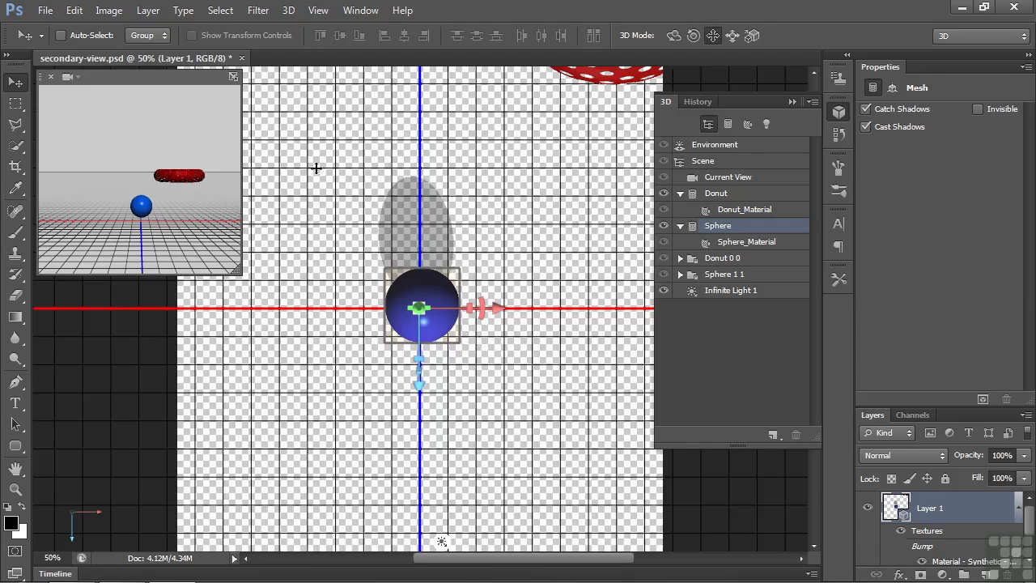
Switch the inset to a close Right view and lower the sphere along Y onto the ground
click(233, 77)
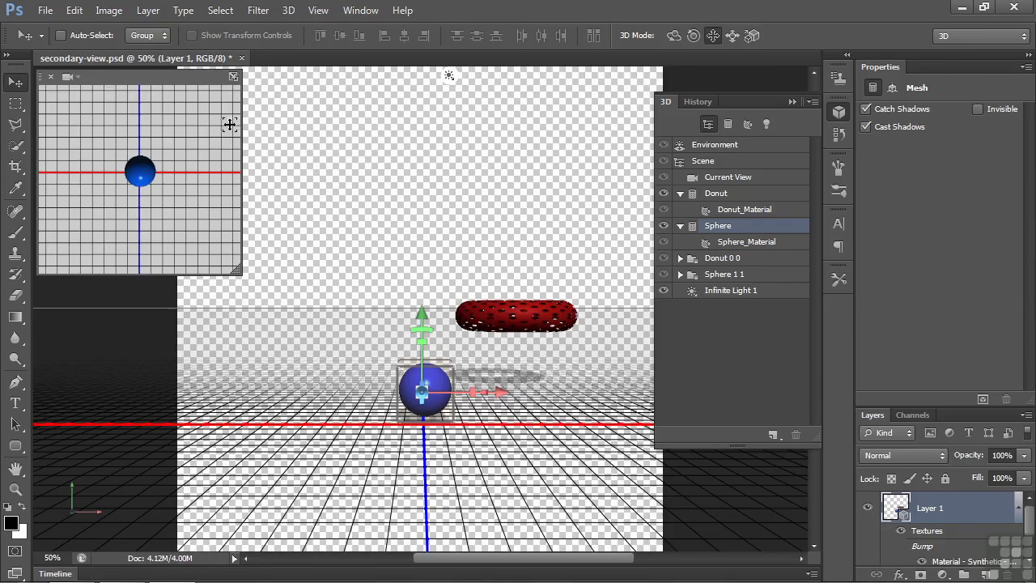
click(75, 78)
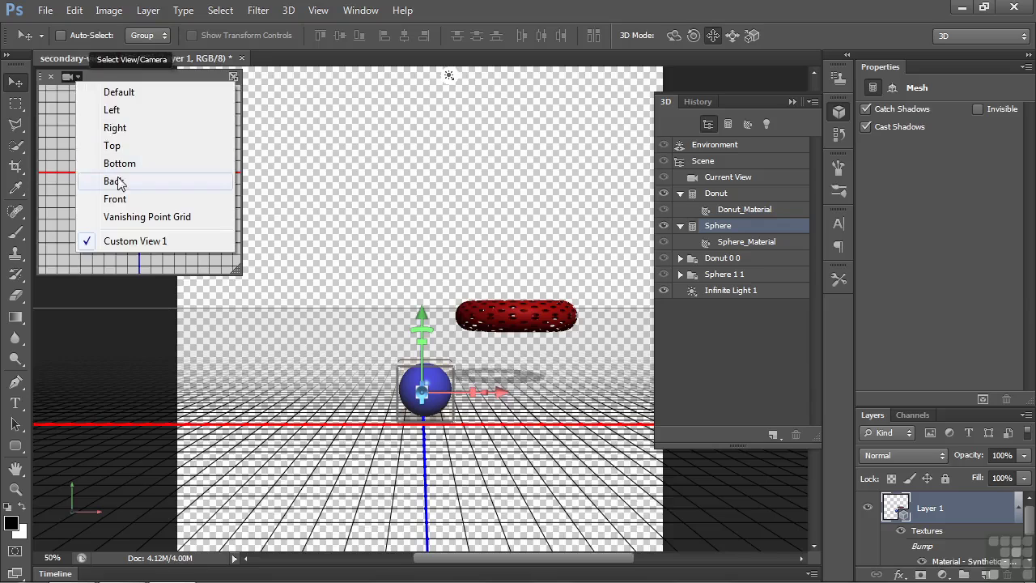
click(114, 128)
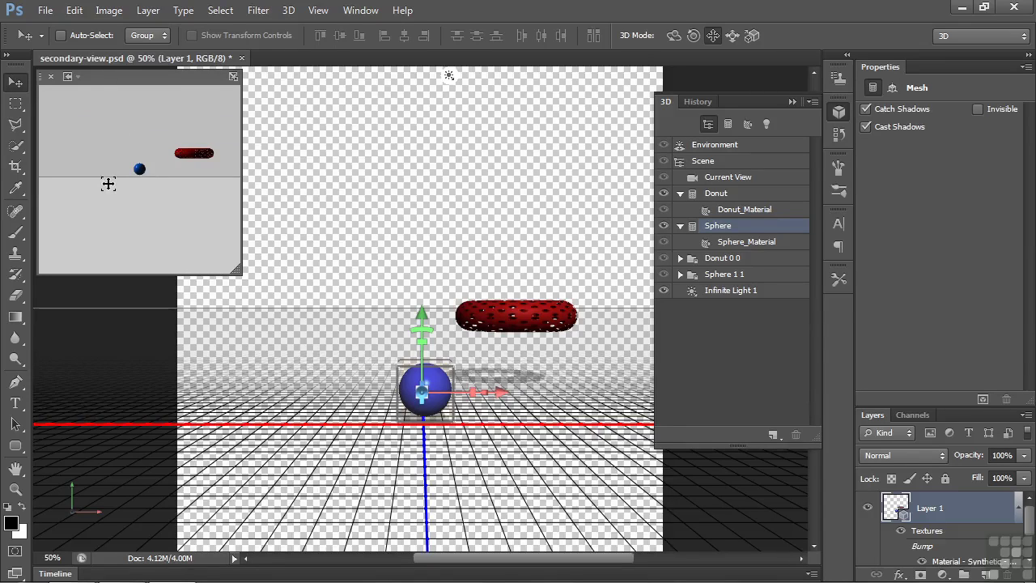
drag(122, 208, 72, 202)
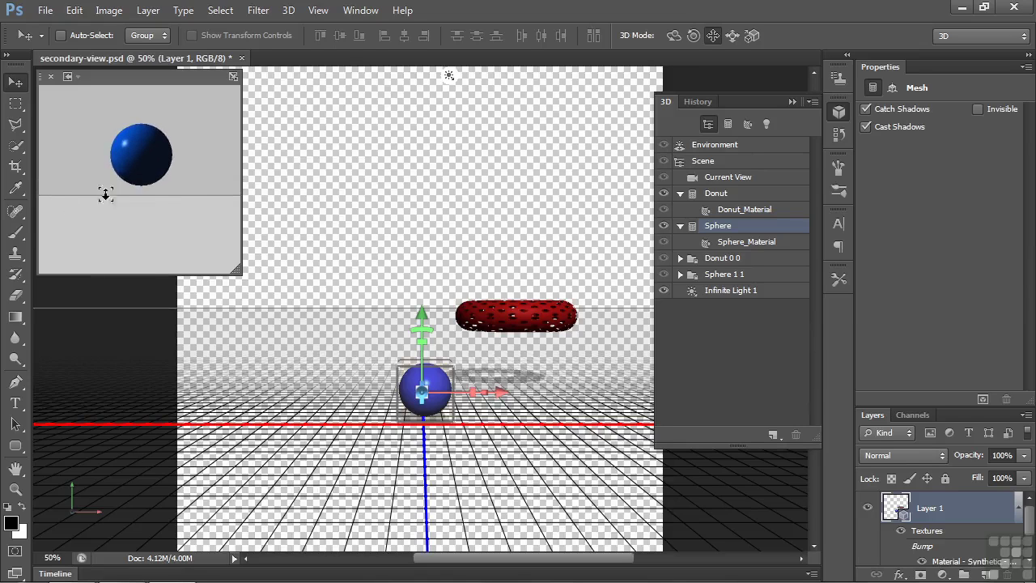
click(232, 76)
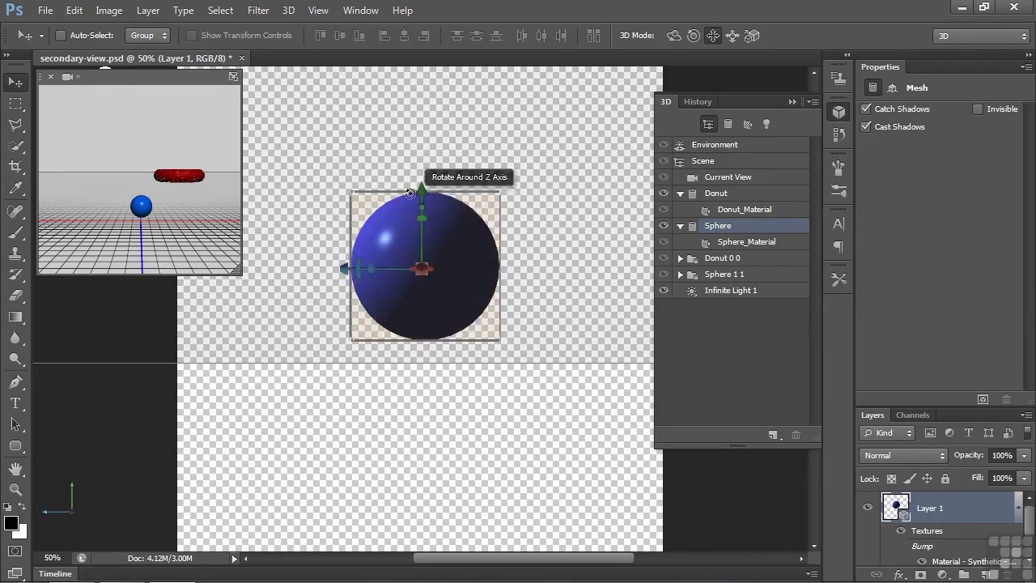
drag(422, 190, 412, 213)
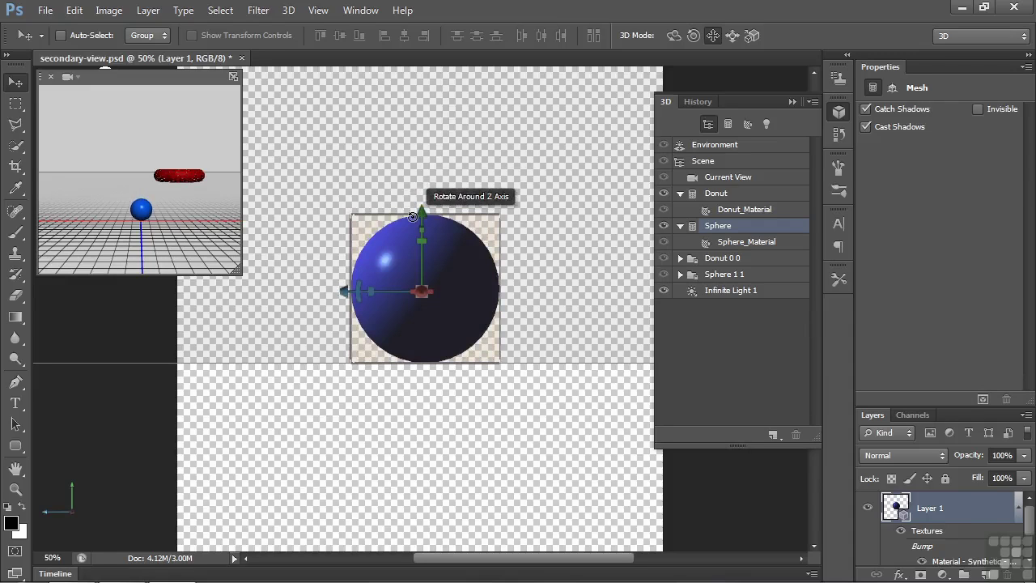
Move the Donut along X and Z above the sphere and set the inset to Top view
click(233, 76)
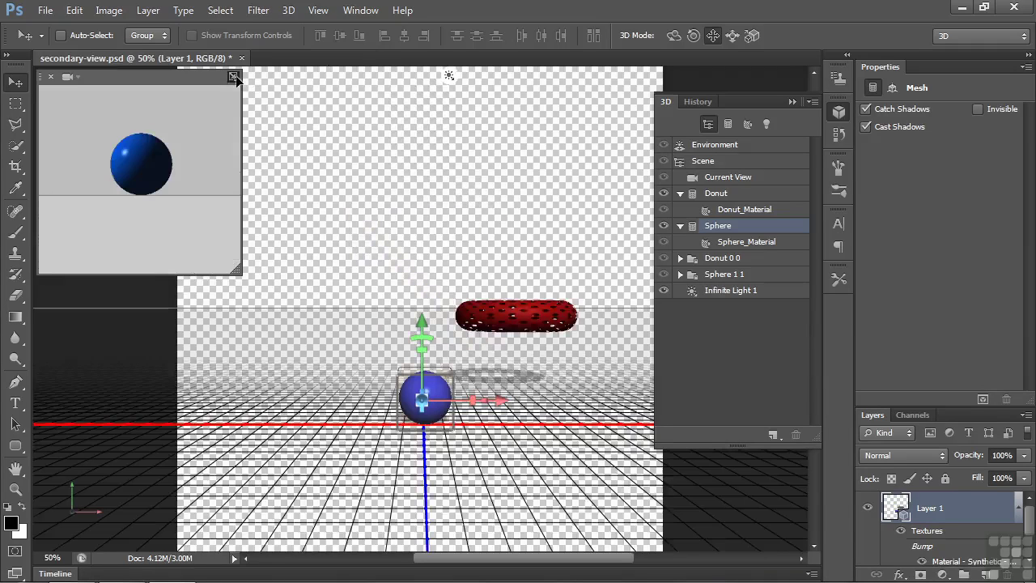
click(719, 195)
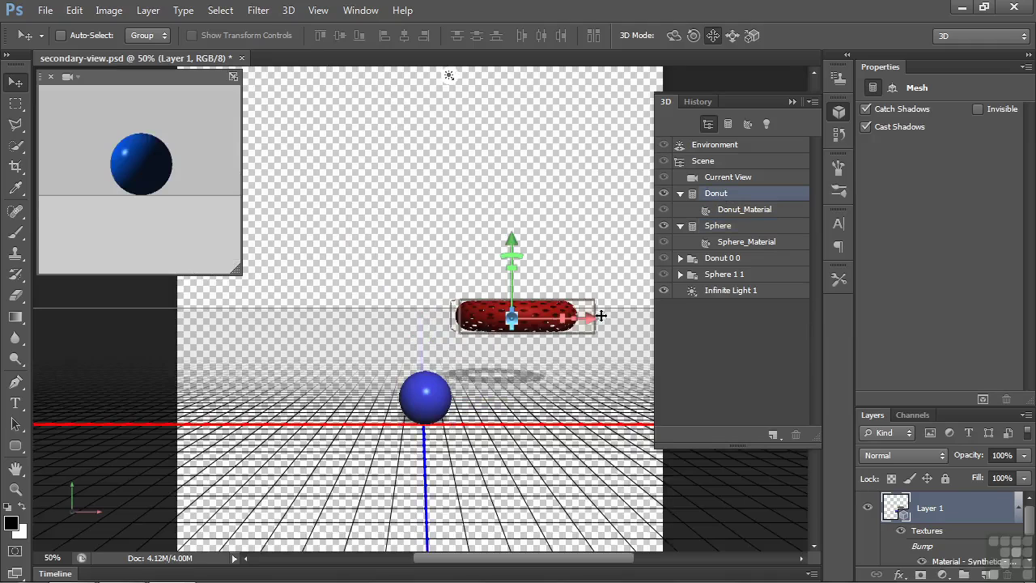
drag(590, 318, 505, 319)
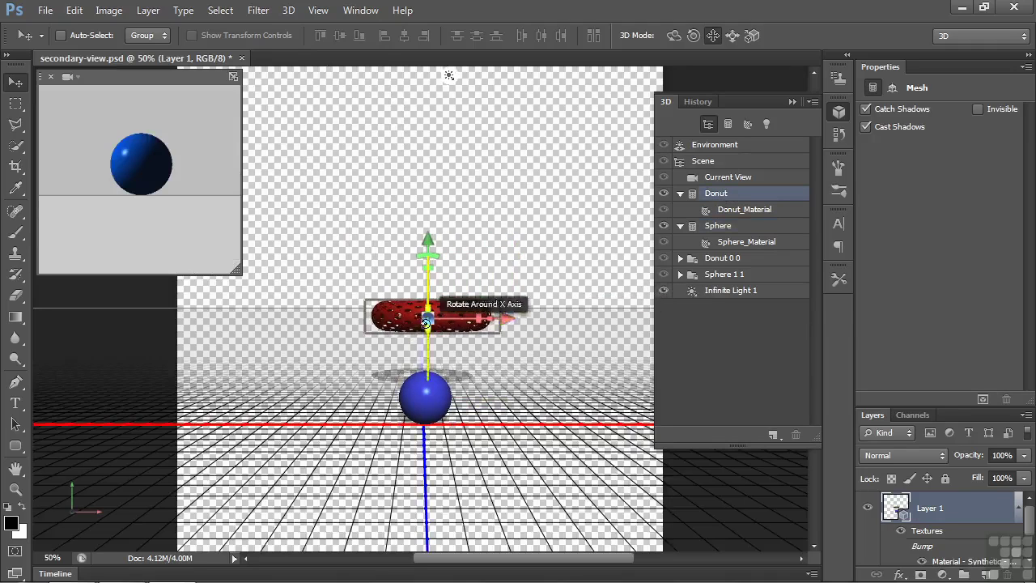
drag(427, 319, 449, 506)
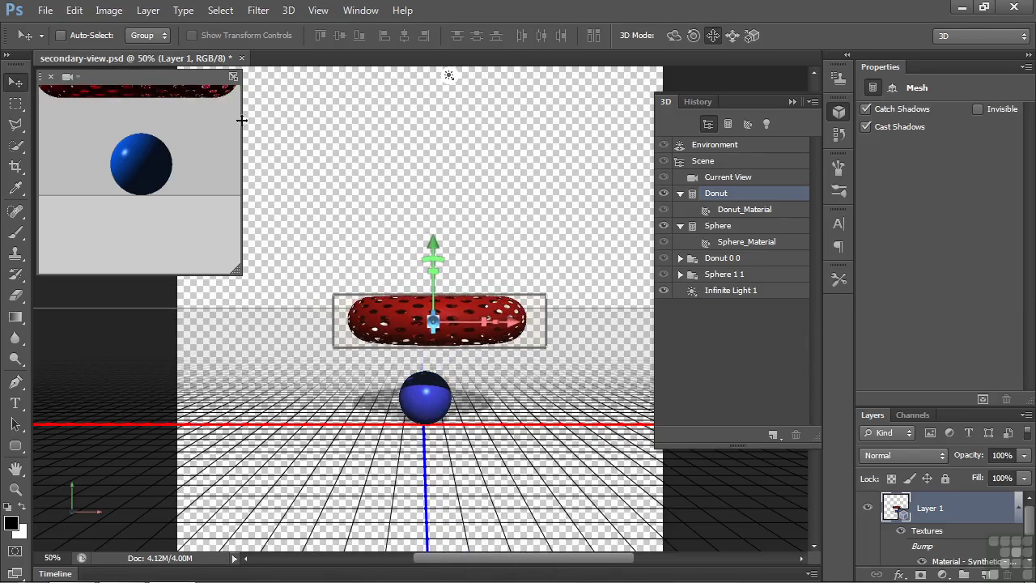
click(67, 76)
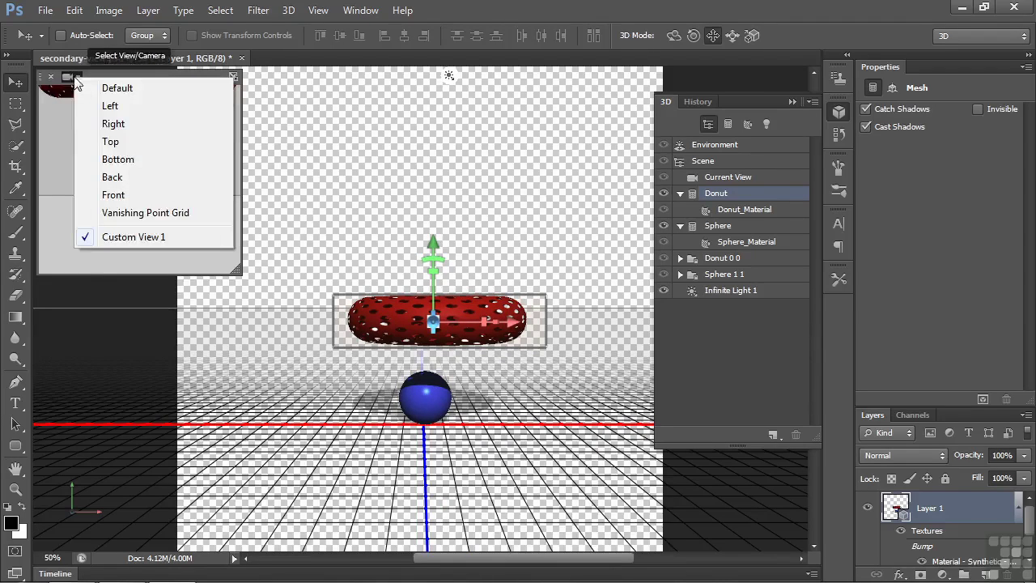
click(106, 139)
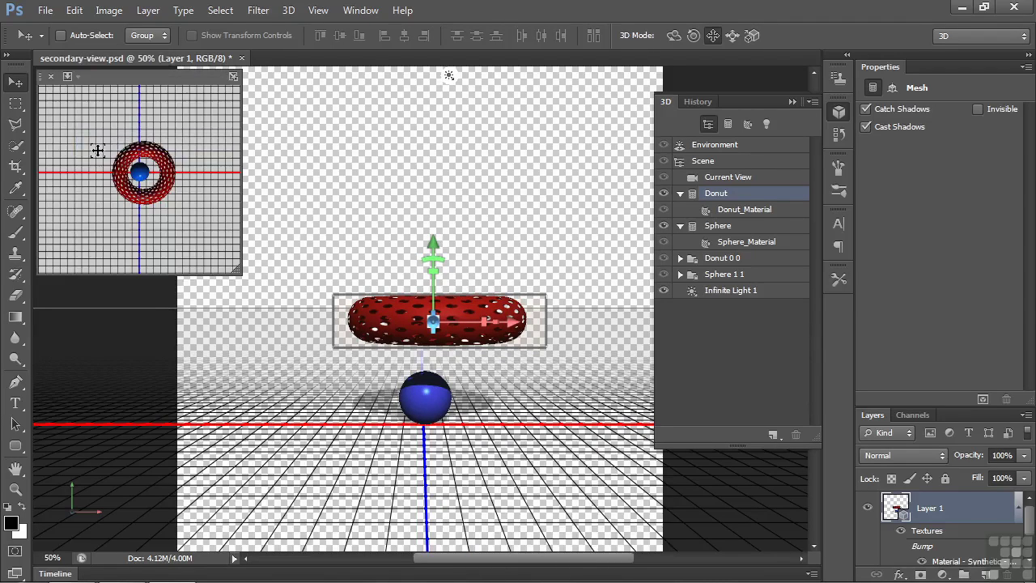
In the Top view, nudge the donut along X and Z to centre it on the sphere
click(233, 76)
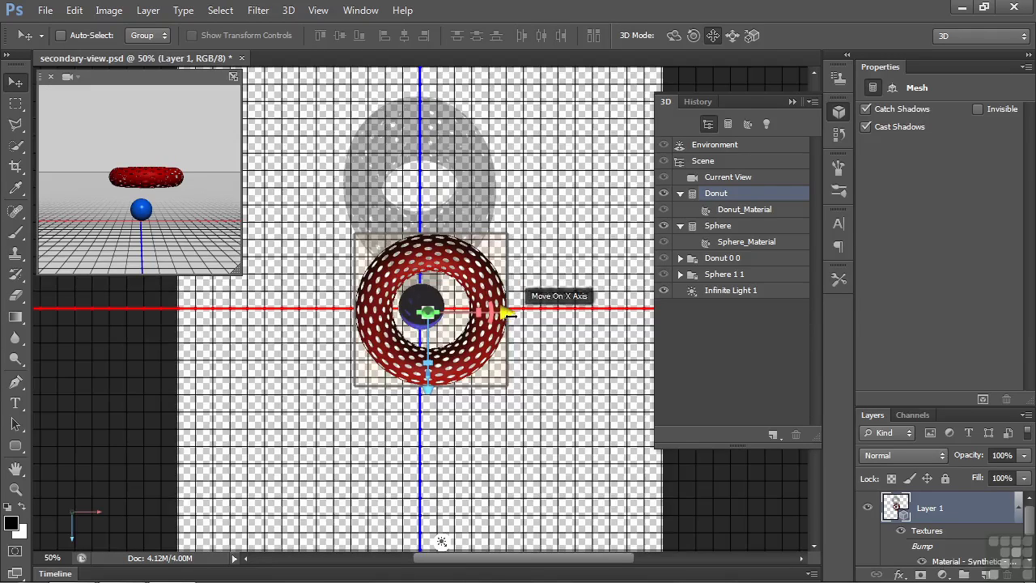
drag(506, 312, 500, 314)
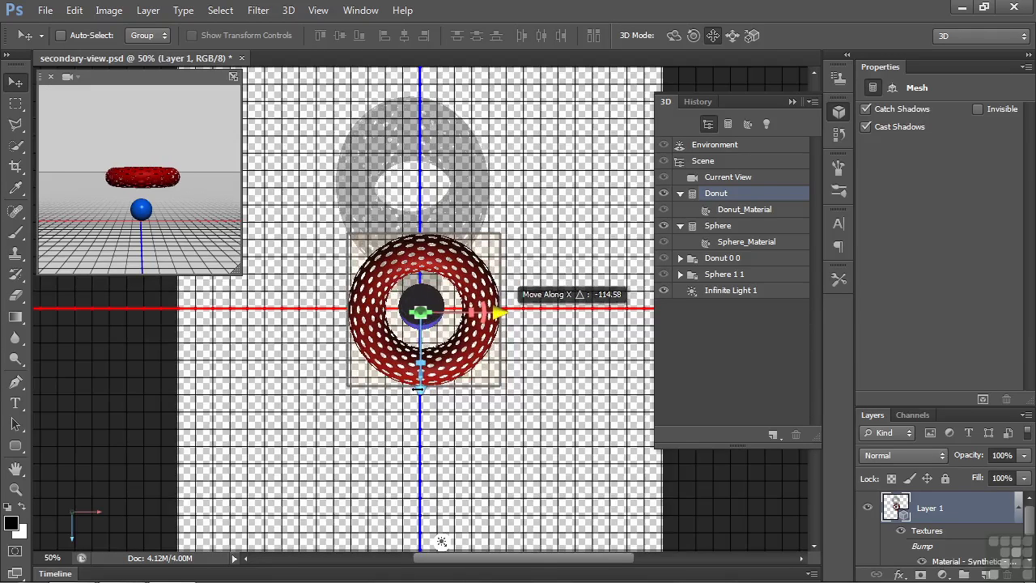
drag(418, 389, 419, 384)
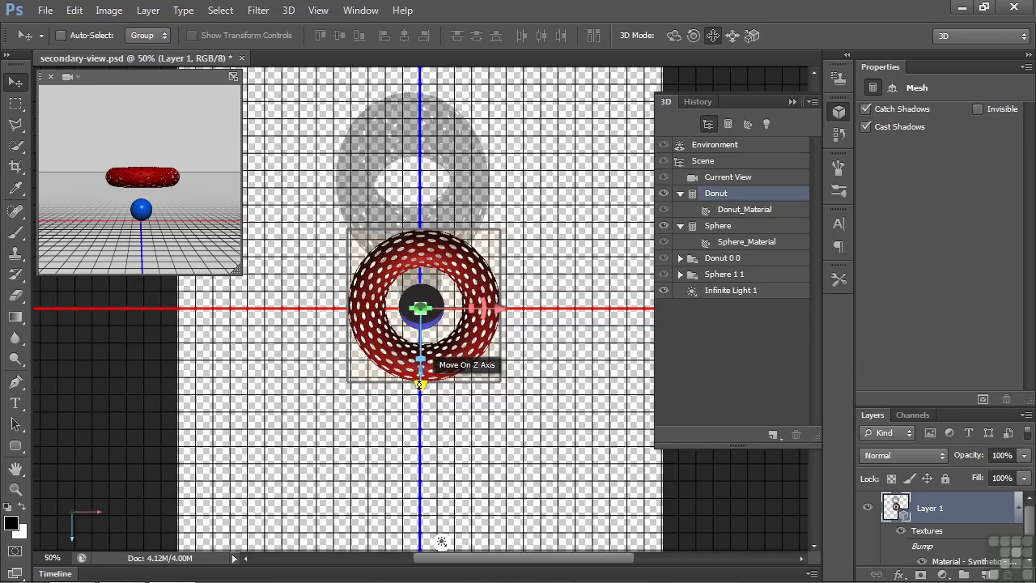
click(234, 76)
click(74, 78)
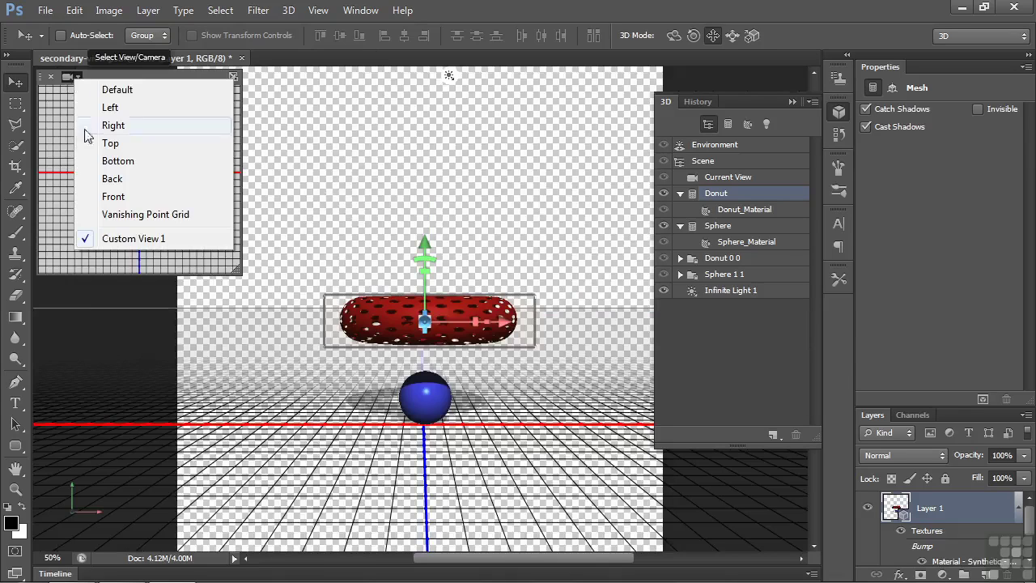
Set the inset to Front view and drag the donut down along Y around the sphere
click(113, 196)
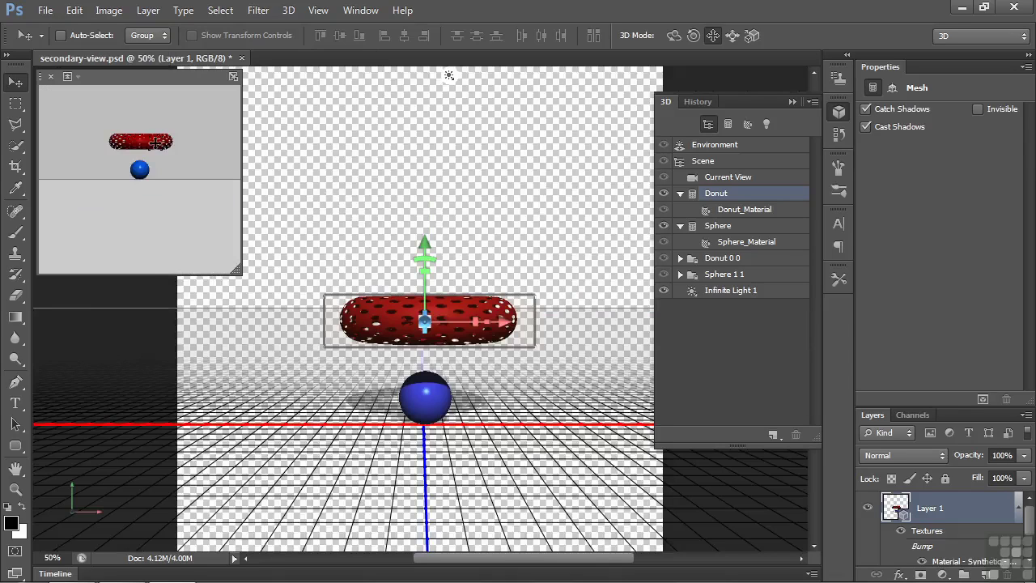
click(234, 76)
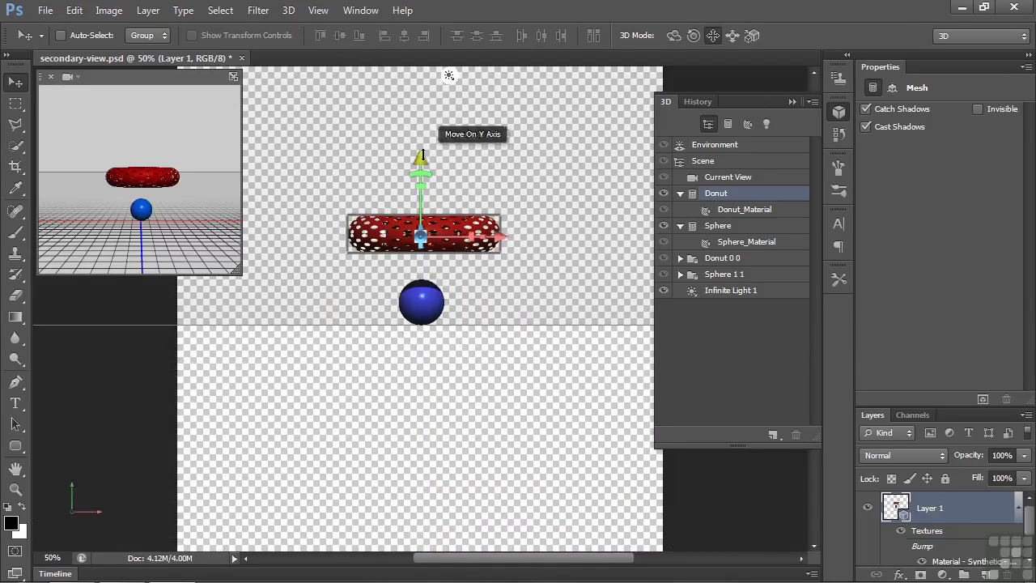
drag(420, 158, 413, 227)
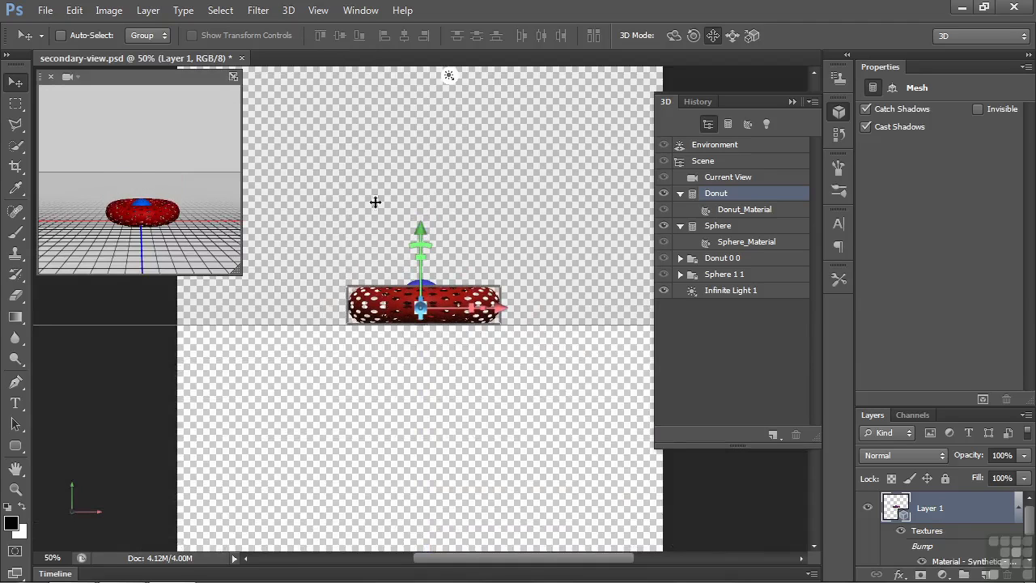
Orbit the scene camera with 3D Rotate to a tilted top-down view of donut and sphere
click(233, 78)
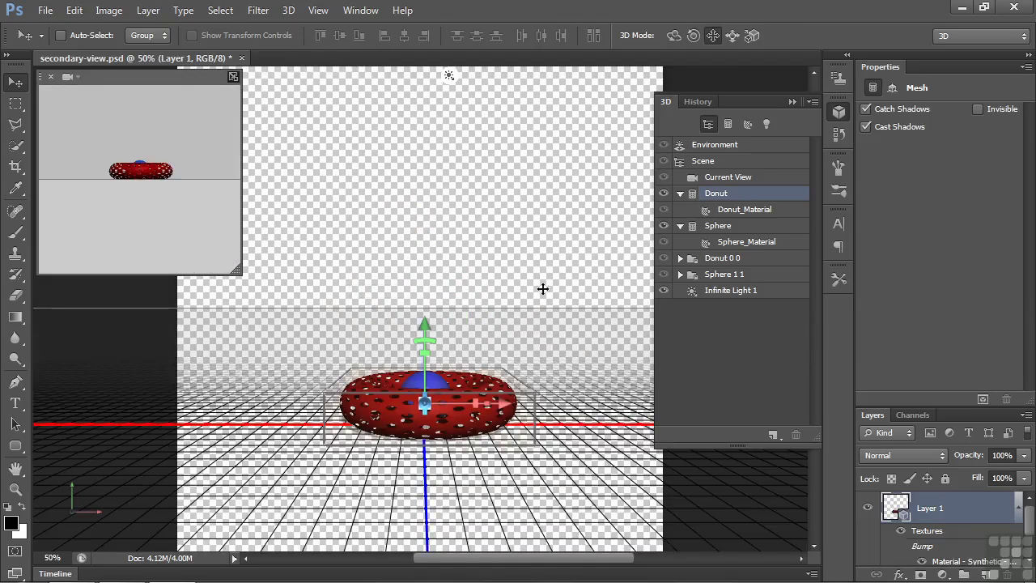
click(673, 35)
click(562, 178)
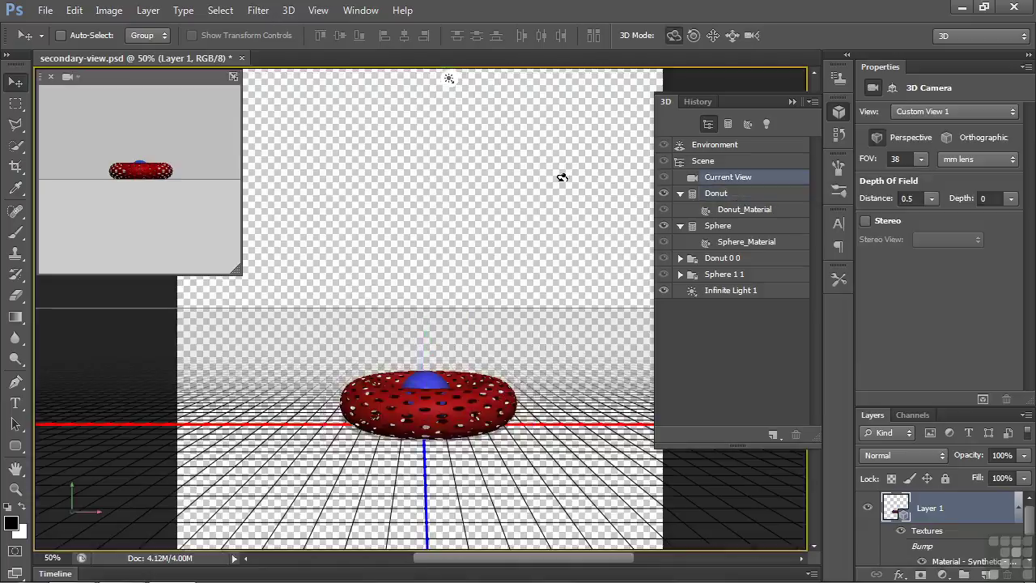
drag(564, 169, 477, 182)
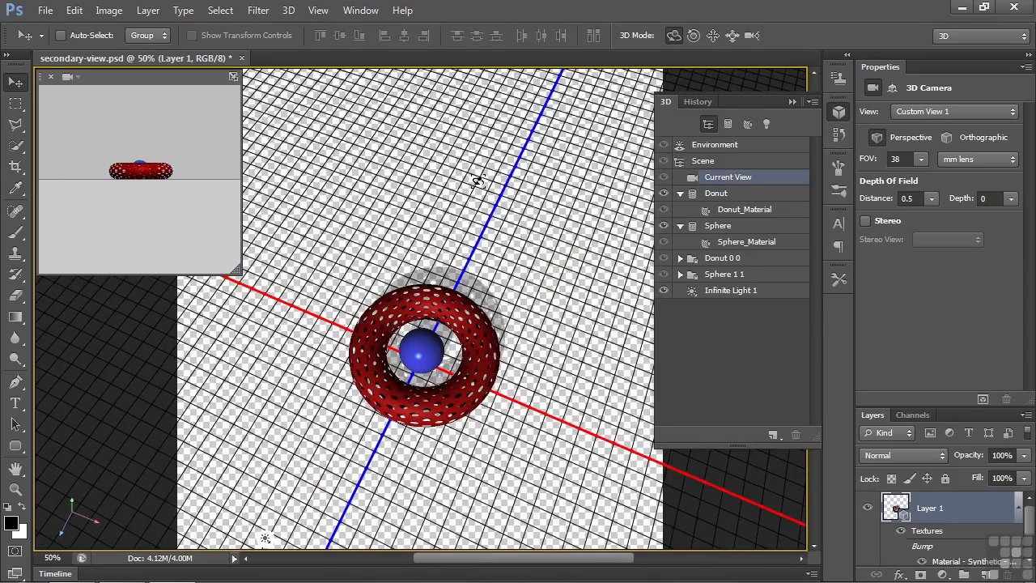